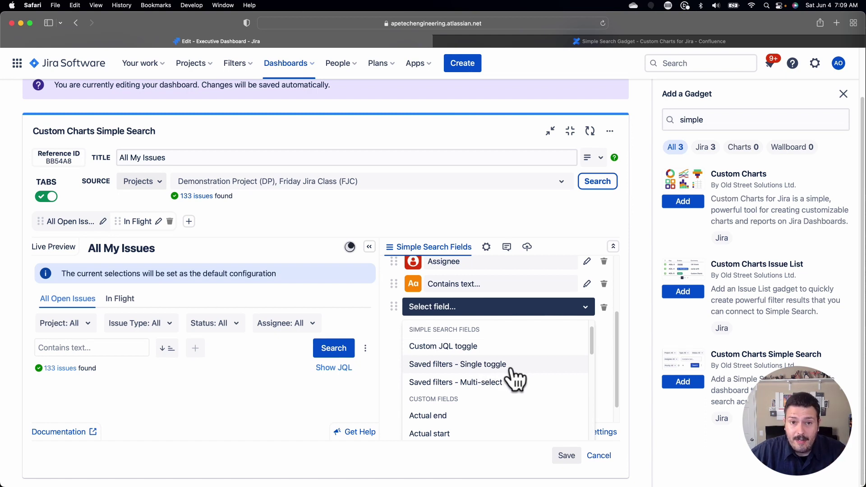
Step: Add the Due date field to the search fields of the All Open Issues tab
{"action": "scroll", "coordinate": [514, 375], "scroll_direction": "down", "scroll_amount": 2}
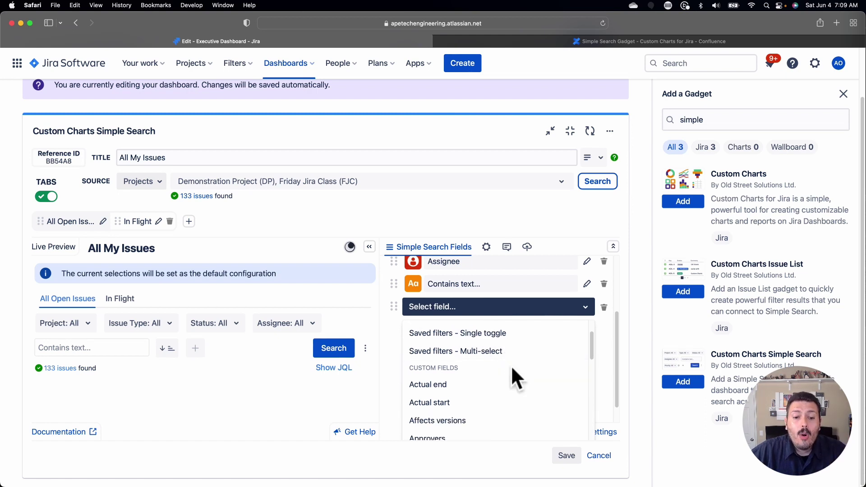
{"action": "scroll", "coordinate": [514, 379], "scroll_direction": "down", "scroll_amount": 2}
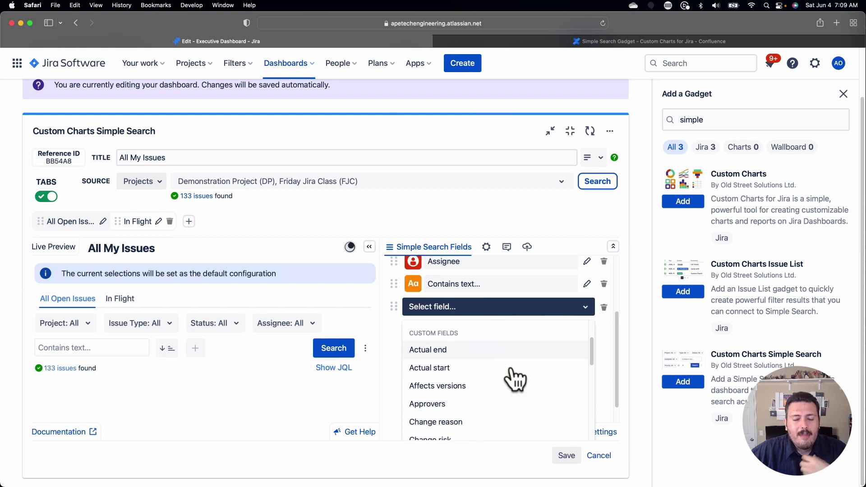
{"action": "scroll", "coordinate": [515, 377], "scroll_direction": "down", "scroll_amount": 2}
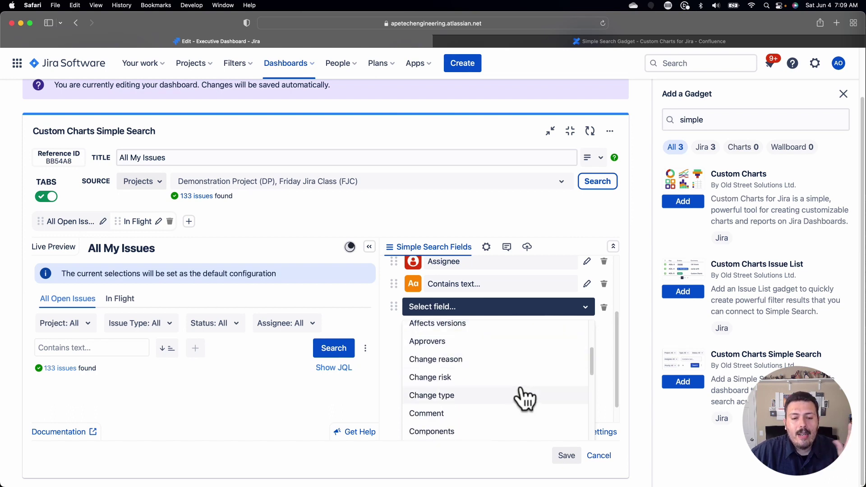
{"action": "scroll", "coordinate": [523, 397], "scroll_direction": "down", "scroll_amount": 1}
{"action": "scroll", "coordinate": [524, 399], "scroll_direction": "down", "scroll_amount": 3}
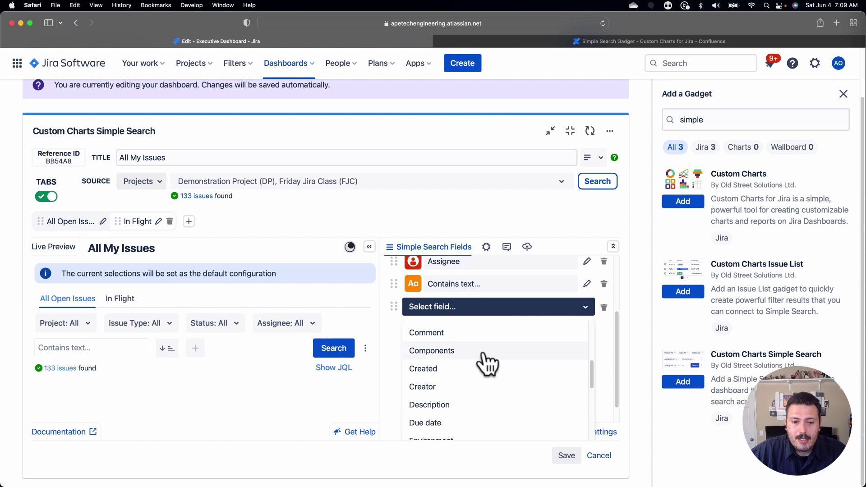
{"action": "left_click", "coordinate": [436, 424]}
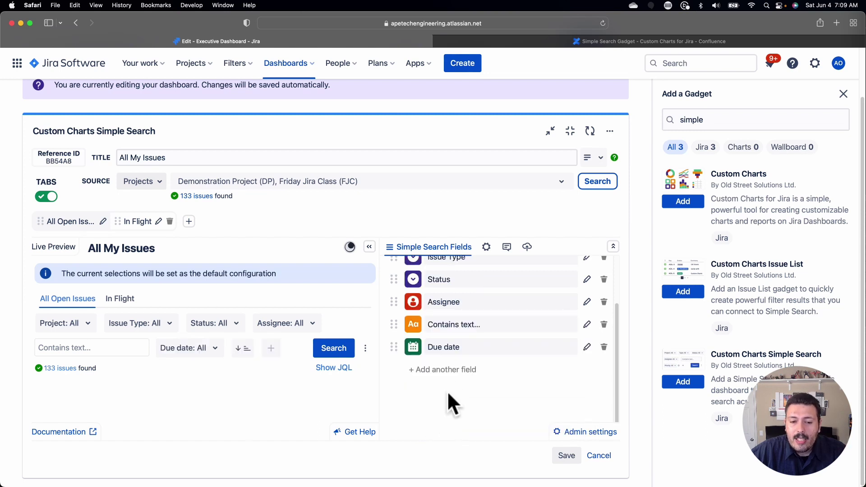
Step: Add the Fix versions field to the search fields of the All Open Issues tab
{"action": "left_click", "coordinate": [461, 378]}
{"action": "scroll", "coordinate": [528, 392], "scroll_direction": "down", "scroll_amount": 5}
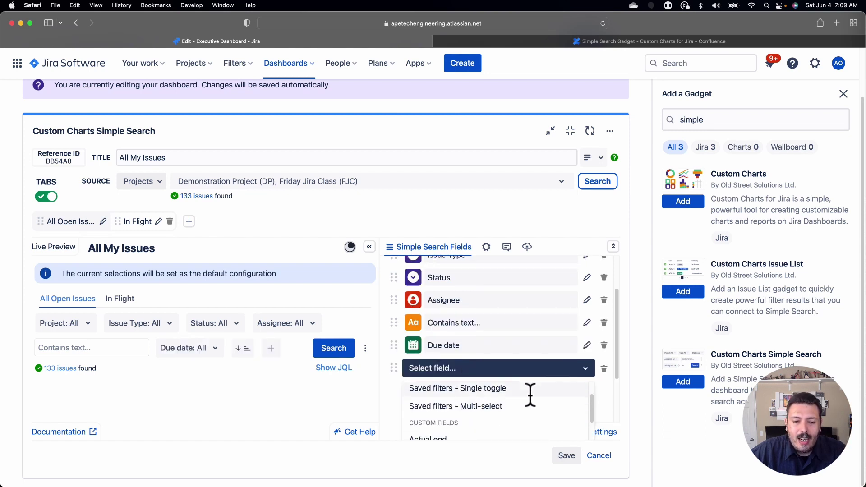
{"action": "scroll", "coordinate": [604, 383], "scroll_direction": "down", "scroll_amount": 2}
{"action": "scroll", "coordinate": [604, 383], "scroll_direction": "down", "scroll_amount": 1}
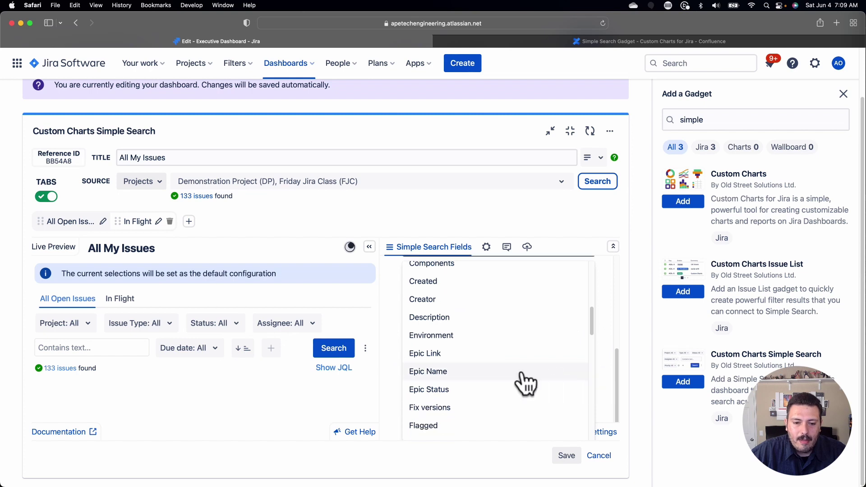
{"action": "scroll", "coordinate": [524, 383], "scroll_direction": "down", "scroll_amount": 2}
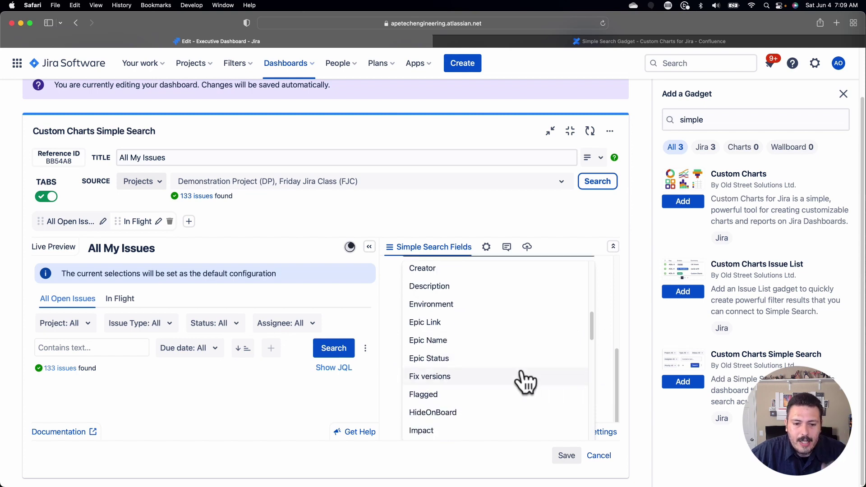
{"action": "left_click", "coordinate": [484, 377]}
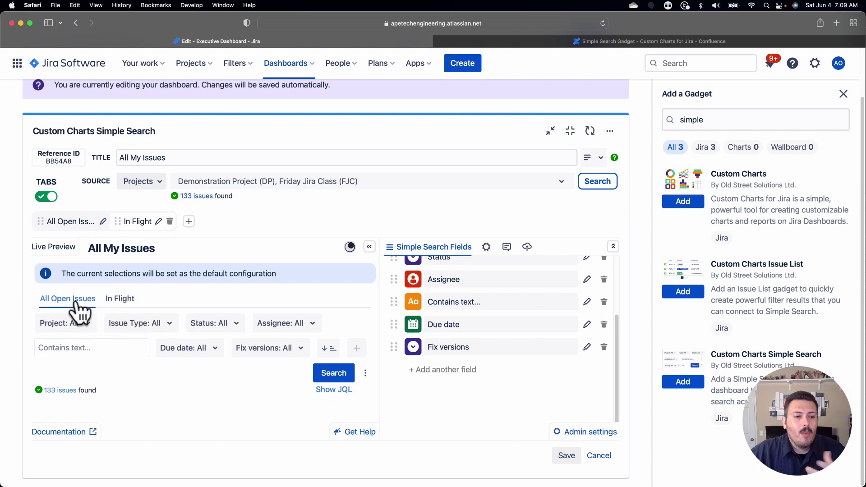
Step: Set the All Open Issues tab's default Status filter to Approval, Backlog, Blocked, Build Broken and Building
{"action": "left_click", "coordinate": [219, 326]}
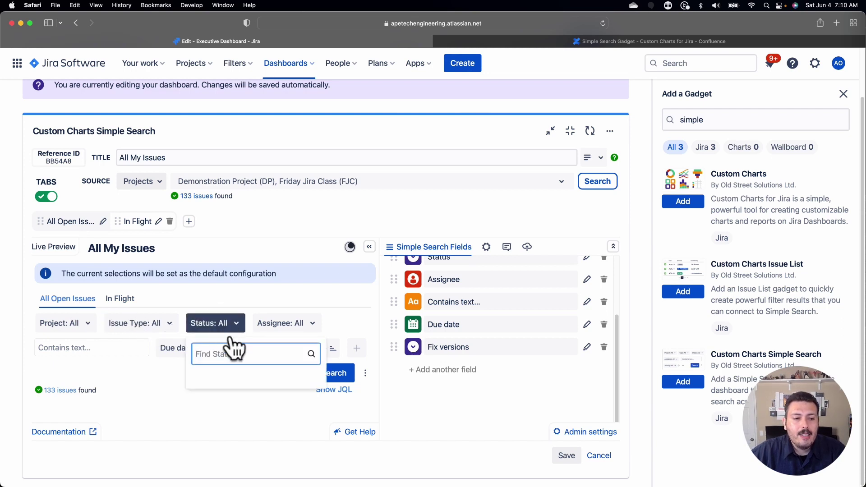
{"action": "scroll", "coordinate": [305, 365], "scroll_direction": "down", "scroll_amount": 8}
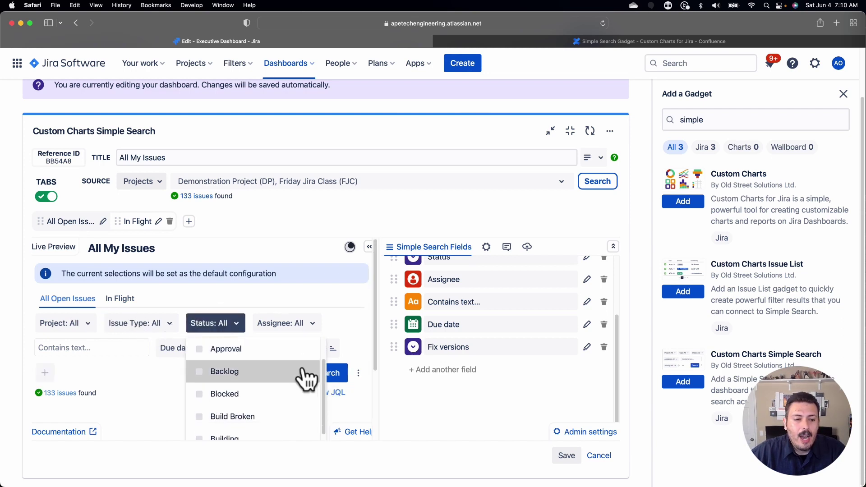
{"action": "scroll", "coordinate": [377, 364], "scroll_direction": "down", "scroll_amount": 3}
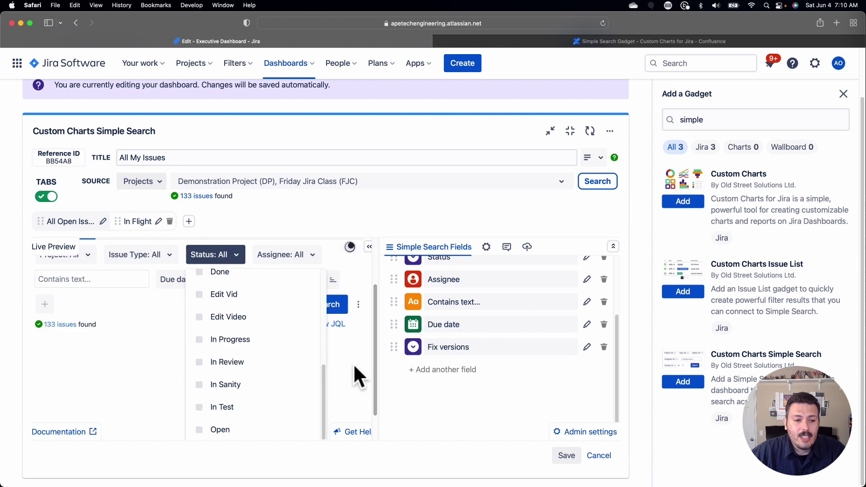
{"action": "scroll", "coordinate": [232, 358], "scroll_direction": "up", "scroll_amount": 10}
{"action": "scroll", "coordinate": [231, 357], "scroll_direction": "up", "scroll_amount": 2}
{"action": "scroll", "coordinate": [232, 361], "scroll_direction": "down", "scroll_amount": 3}
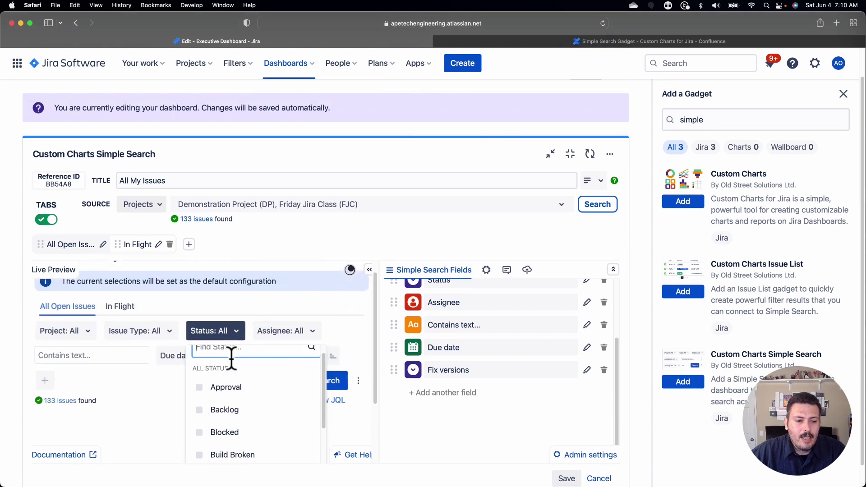
{"action": "left_click", "coordinate": [207, 388]}
{"action": "left_click", "coordinate": [202, 409]}
{"action": "left_click", "coordinate": [199, 428]}
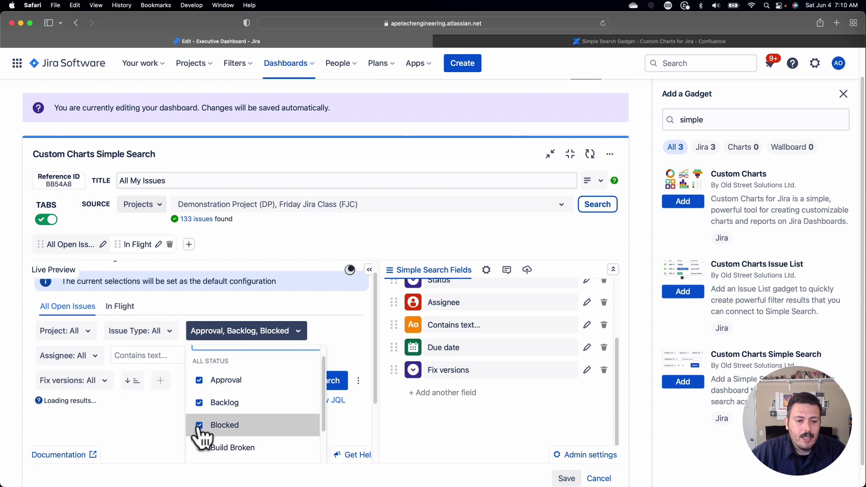
{"action": "left_click", "coordinate": [199, 435]}
{"action": "scroll", "coordinate": [201, 444], "scroll_direction": "down", "scroll_amount": 1}
{"action": "left_click", "coordinate": [201, 443]}
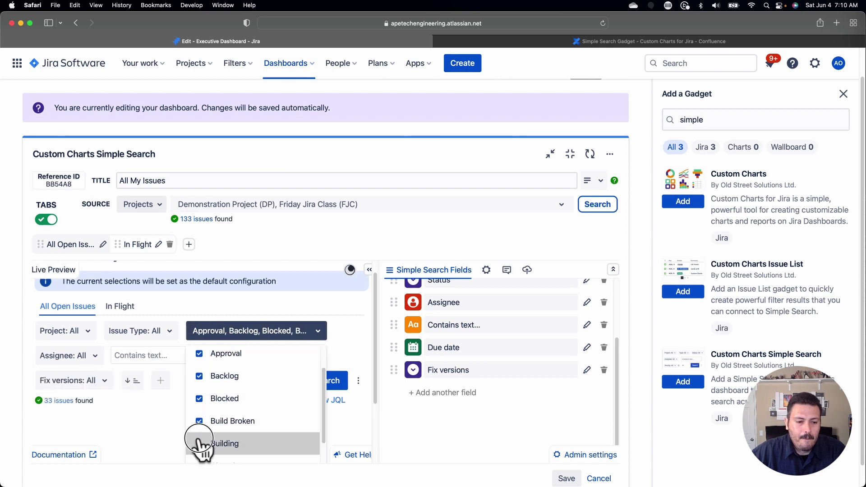
Step: Include Create Script, Edit Vid and Edit Video in the All Open Issues tab's Status filter, skipping Closed and Done
{"action": "scroll", "coordinate": [350, 409], "scroll_direction": "down", "scroll_amount": 1}
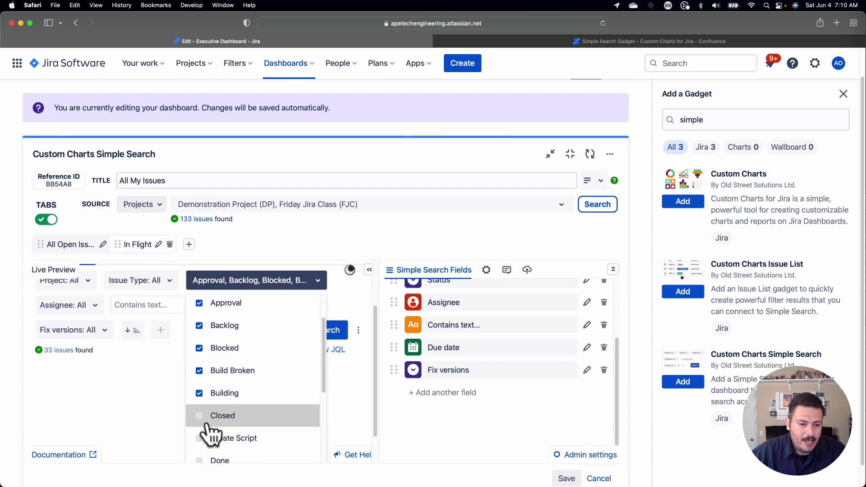
{"action": "scroll", "coordinate": [205, 431], "scroll_direction": "down", "scroll_amount": 1}
{"action": "left_click", "coordinate": [203, 424]}
{"action": "scroll", "coordinate": [203, 429], "scroll_direction": "down", "scroll_amount": 2}
{"action": "left_click", "coordinate": [199, 429]}
{"action": "scroll", "coordinate": [201, 437], "scroll_direction": "down", "scroll_amount": 1}
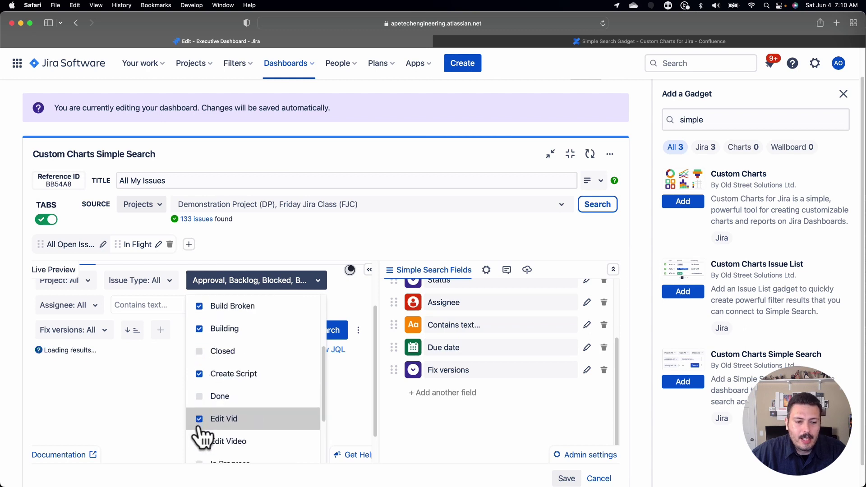
{"action": "left_click", "coordinate": [201, 442]}
Step: Include In Progress, In Review, In Sanity and In Test in the All Open Issues tab's Status filter and close the status list
{"action": "scroll", "coordinate": [216, 438], "scroll_direction": "down", "scroll_amount": 2}
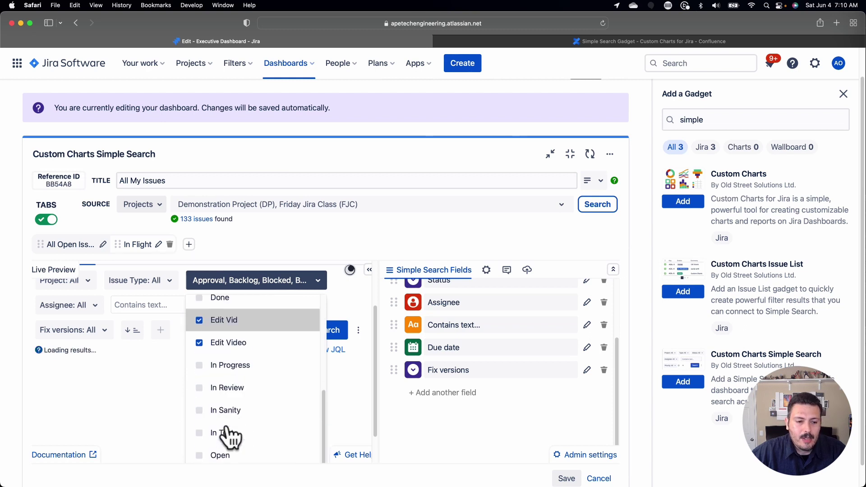
{"action": "left_click", "coordinate": [202, 368]}
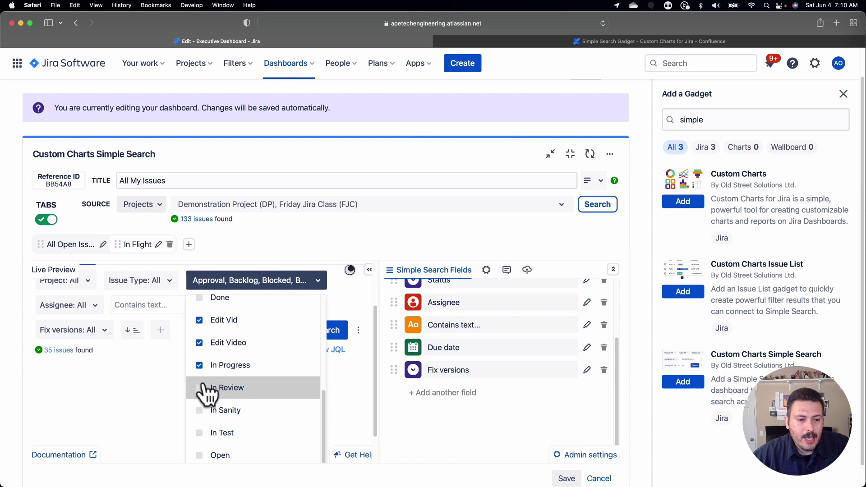
{"action": "left_click", "coordinate": [203, 389]}
{"action": "left_click", "coordinate": [203, 411]}
{"action": "scroll", "coordinate": [203, 431], "scroll_direction": "down", "scroll_amount": 1}
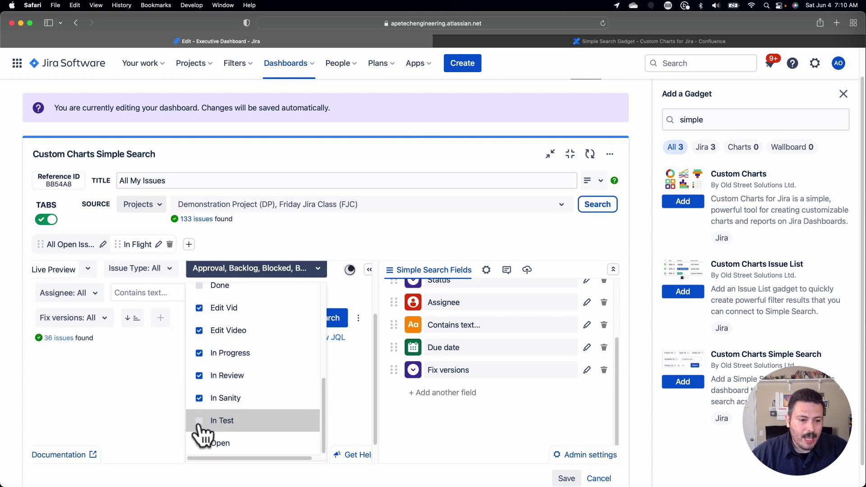
{"action": "left_click", "coordinate": [203, 424]}
{"action": "scroll", "coordinate": [207, 419], "scroll_direction": "down", "scroll_amount": 2}
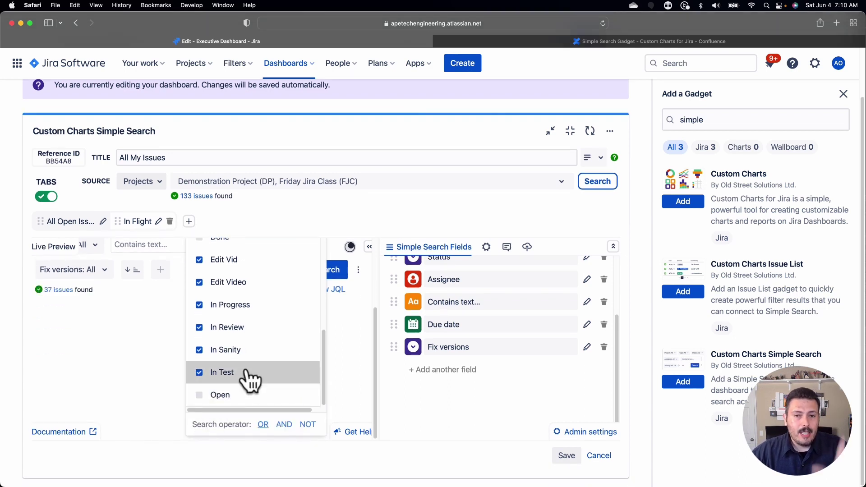
{"action": "scroll", "coordinate": [247, 371], "scroll_direction": "up", "scroll_amount": 10}
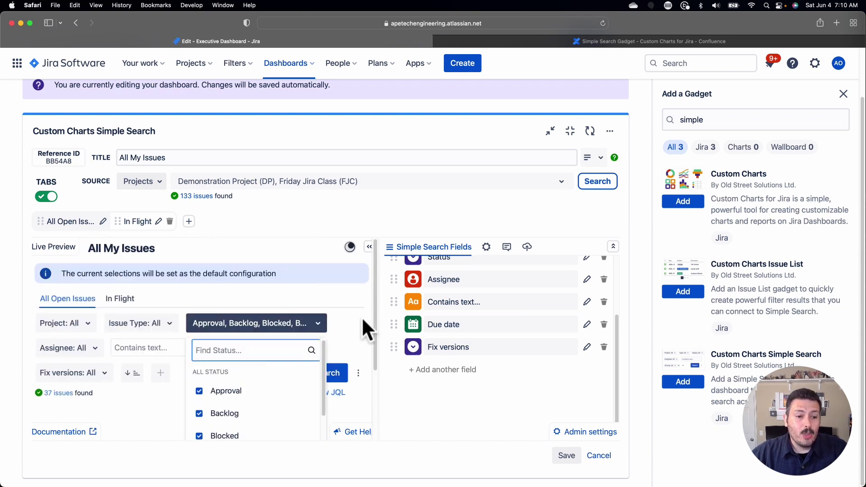
{"action": "left_click", "coordinate": [363, 319]}
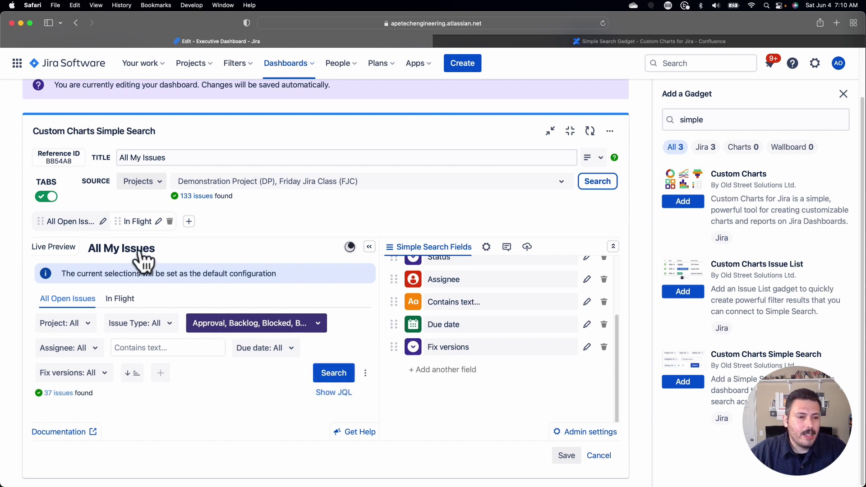
Step: Set the In Flight tab's default Status filter to Blocked, Build Broken and Building
{"action": "left_click", "coordinate": [137, 221]}
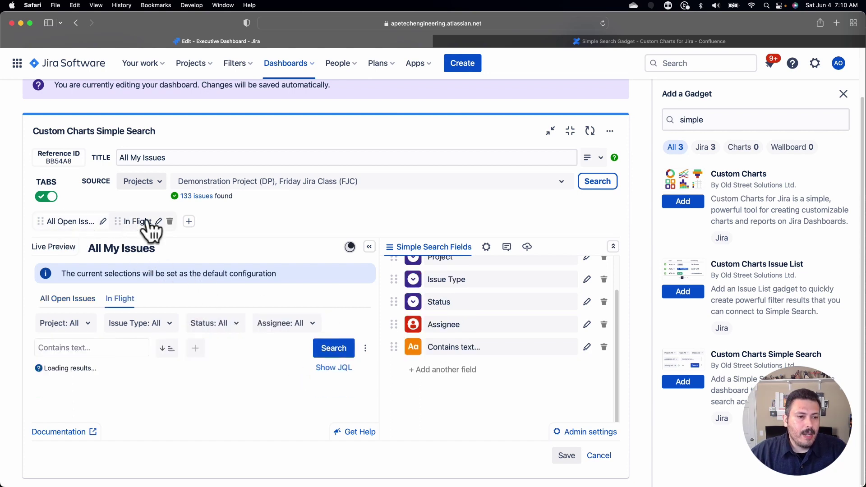
{"action": "left_click", "coordinate": [212, 327]}
{"action": "scroll", "coordinate": [253, 374], "scroll_direction": "down", "scroll_amount": 2}
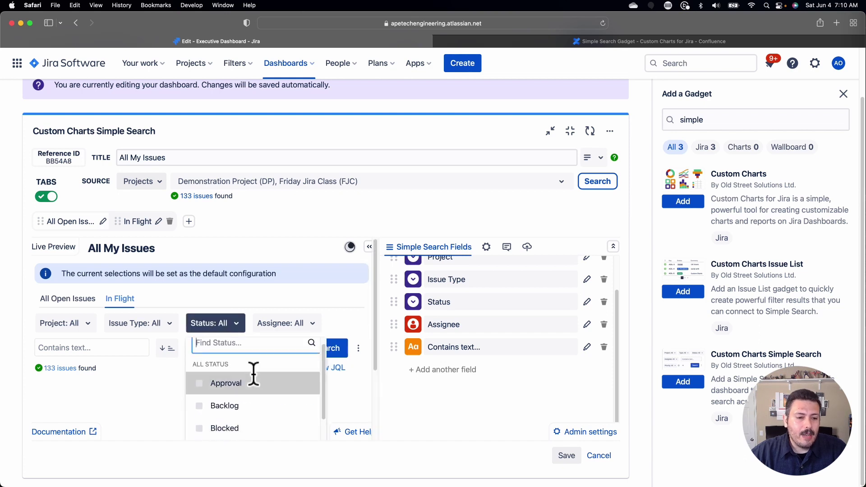
{"action": "scroll", "coordinate": [255, 397], "scroll_direction": "down", "scroll_amount": 1}
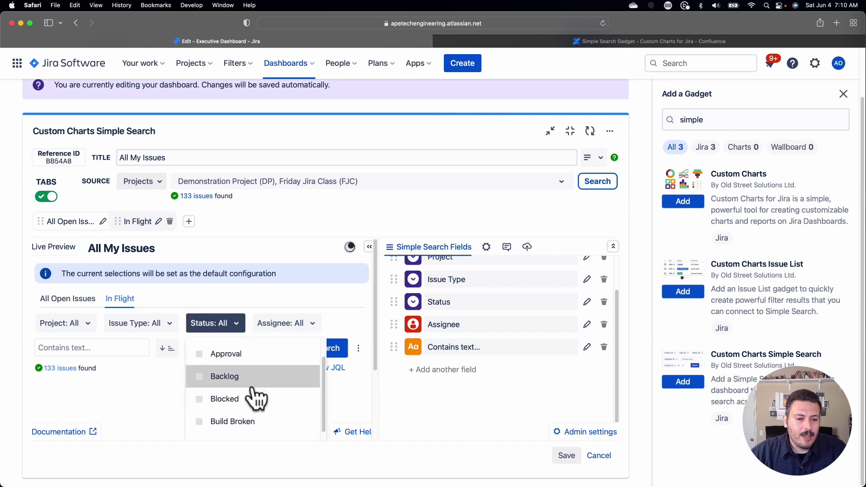
{"action": "left_click", "coordinate": [201, 397]}
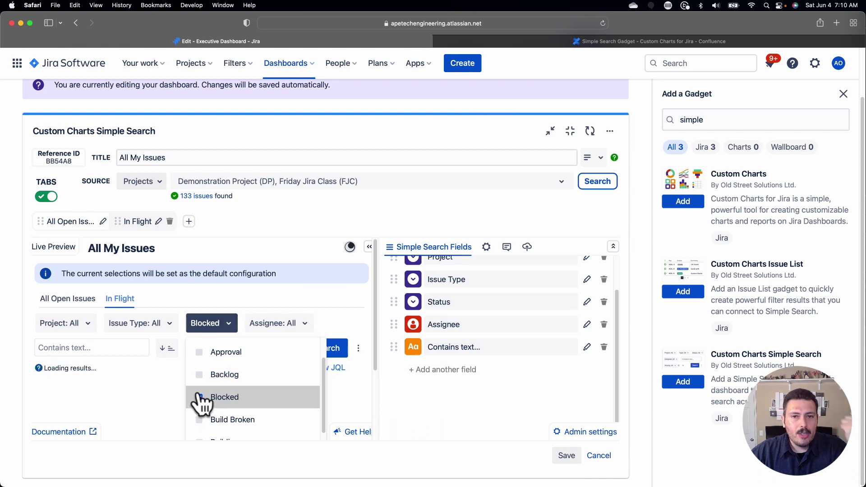
{"action": "scroll", "coordinate": [199, 396], "scroll_direction": "down", "scroll_amount": 1}
{"action": "scroll", "coordinate": [200, 399], "scroll_direction": "down", "scroll_amount": 1}
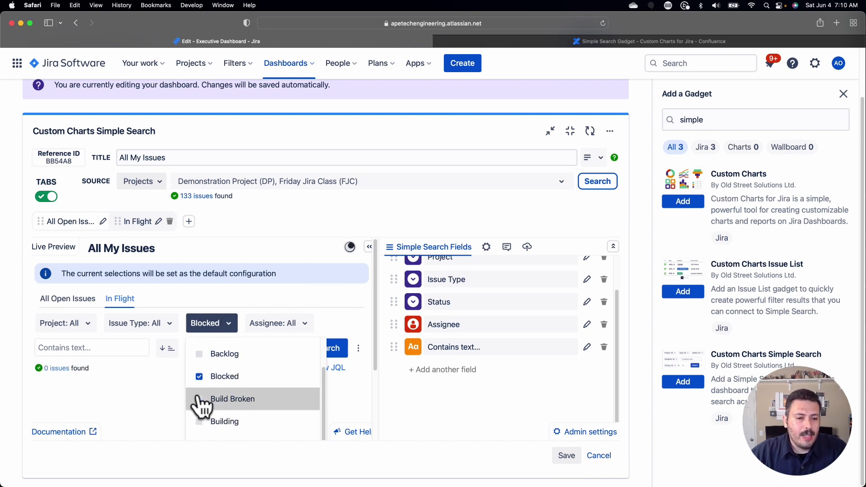
{"action": "left_click", "coordinate": [200, 398]}
{"action": "scroll", "coordinate": [200, 404], "scroll_direction": "down", "scroll_amount": 1}
{"action": "left_click", "coordinate": [198, 406]}
Step: Include Create Script, Edit Vid and Edit Video in the In Flight tab's Status filter, skipping Closed and Done
{"action": "scroll", "coordinate": [200, 408], "scroll_direction": "down", "scroll_amount": 1}
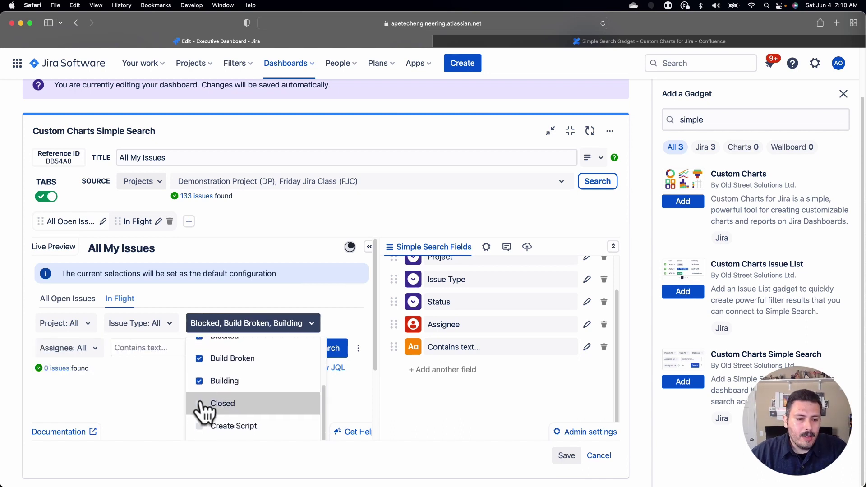
{"action": "scroll", "coordinate": [200, 406], "scroll_direction": "down", "scroll_amount": 1}
{"action": "left_click", "coordinate": [199, 402]}
{"action": "scroll", "coordinate": [200, 406], "scroll_direction": "down", "scroll_amount": 1}
{"action": "scroll", "coordinate": [200, 406], "scroll_direction": "down", "scroll_amount": 1}
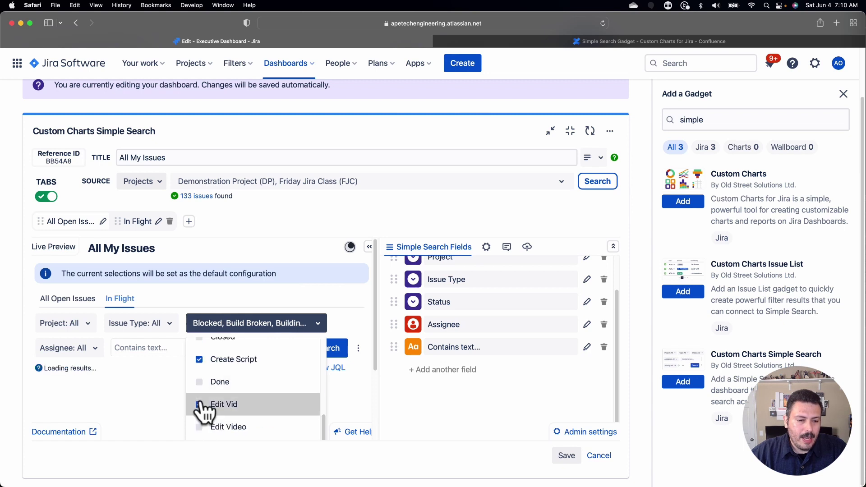
{"action": "left_click", "coordinate": [200, 404]}
{"action": "scroll", "coordinate": [200, 406], "scroll_direction": "down", "scroll_amount": 1}
{"action": "left_click", "coordinate": [199, 403]}
Step: Include In Progress, In Review, In Sanity and In Test in the In Flight tab's Status filter and compare it with the All Open Issues tab
{"action": "scroll", "coordinate": [200, 406], "scroll_direction": "down", "scroll_amount": 1}
{"action": "left_click", "coordinate": [199, 406]}
{"action": "scroll", "coordinate": [200, 408], "scroll_direction": "down", "scroll_amount": 1}
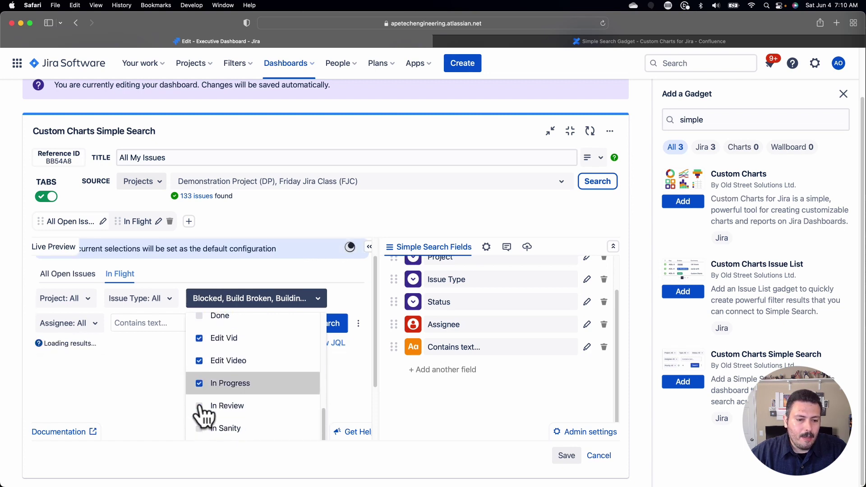
{"action": "left_click", "coordinate": [201, 408]}
{"action": "scroll", "coordinate": [201, 410], "scroll_direction": "down", "scroll_amount": 1}
{"action": "left_click", "coordinate": [200, 403]}
{"action": "scroll", "coordinate": [203, 408], "scroll_direction": "down", "scroll_amount": 1}
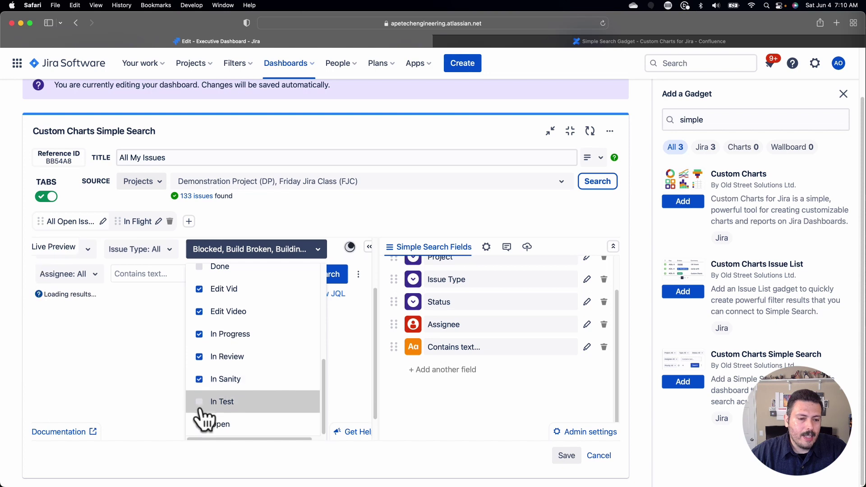
{"action": "left_click", "coordinate": [203, 406]}
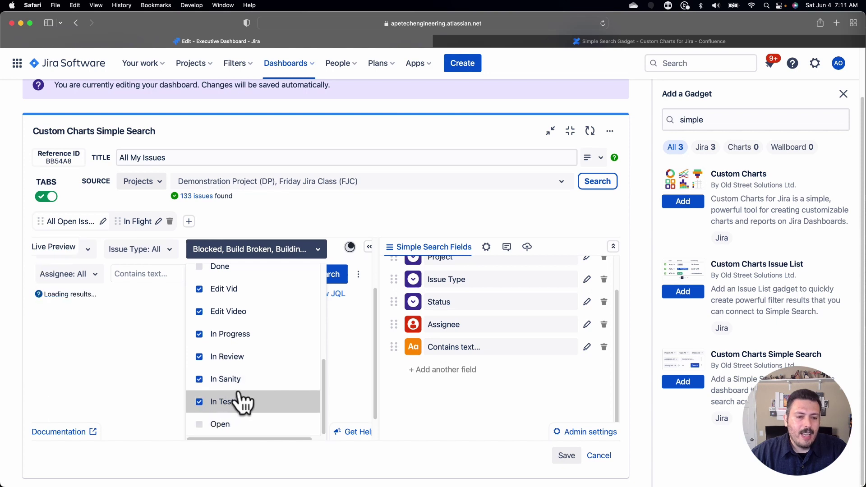
{"action": "left_click", "coordinate": [339, 367]}
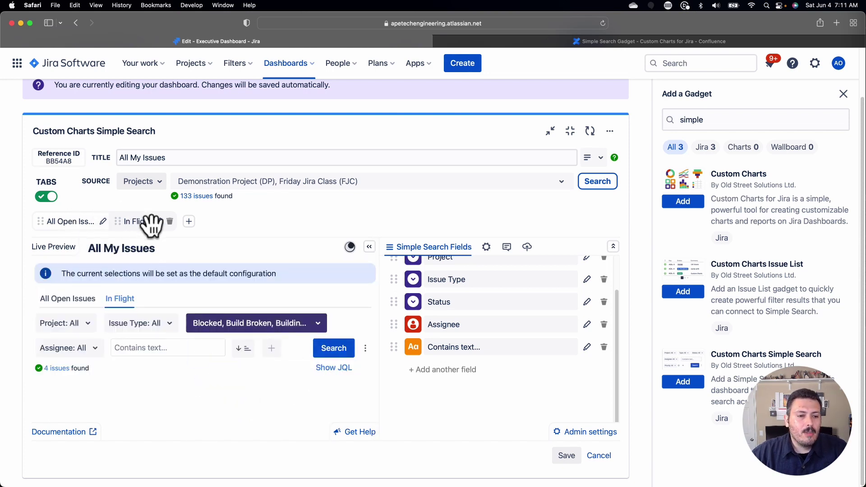
{"action": "left_click", "coordinate": [51, 224]}
{"action": "left_click", "coordinate": [137, 222]}
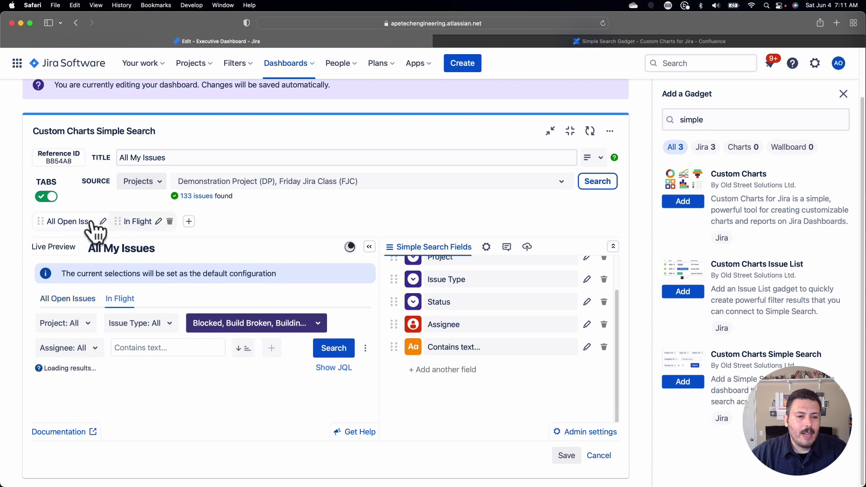
Step: Make All Open Issues the active tab, save the Simple Search gadget, and check its In Flight tab
{"action": "left_click", "coordinate": [79, 228]}
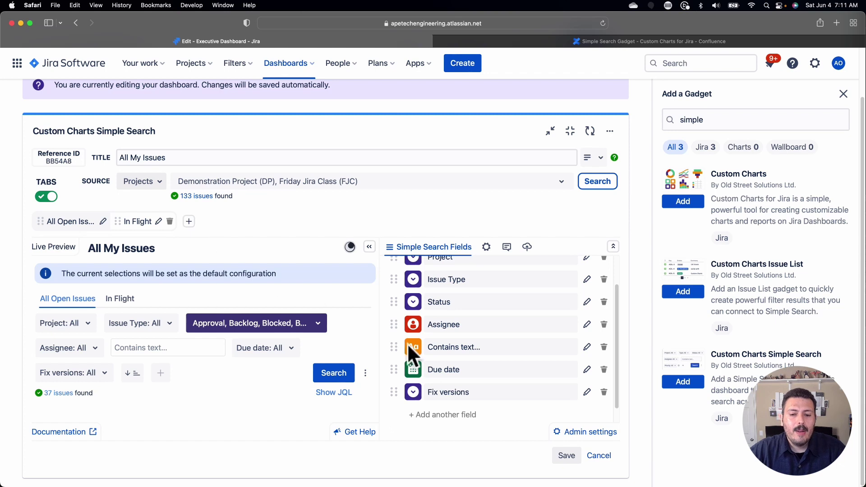
{"action": "left_click", "coordinate": [567, 456]}
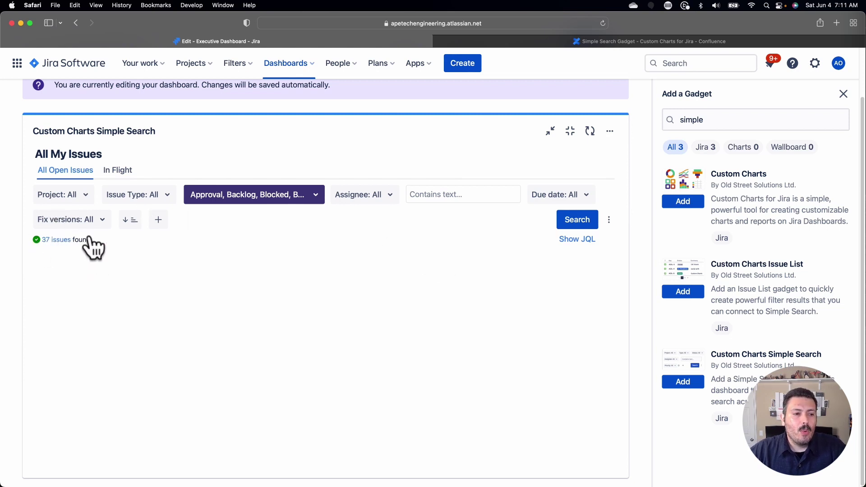
{"action": "left_click", "coordinate": [118, 170]}
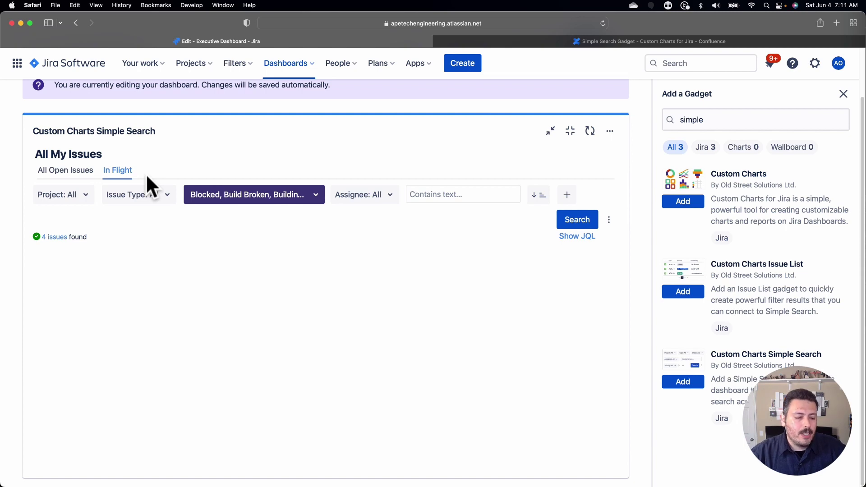
Step: Switch to the Simple Search Gadget documentation in Confluence and read up to Part 2 on connecting it to a Custom Charts gadget
{"action": "left_click", "coordinate": [586, 37]}
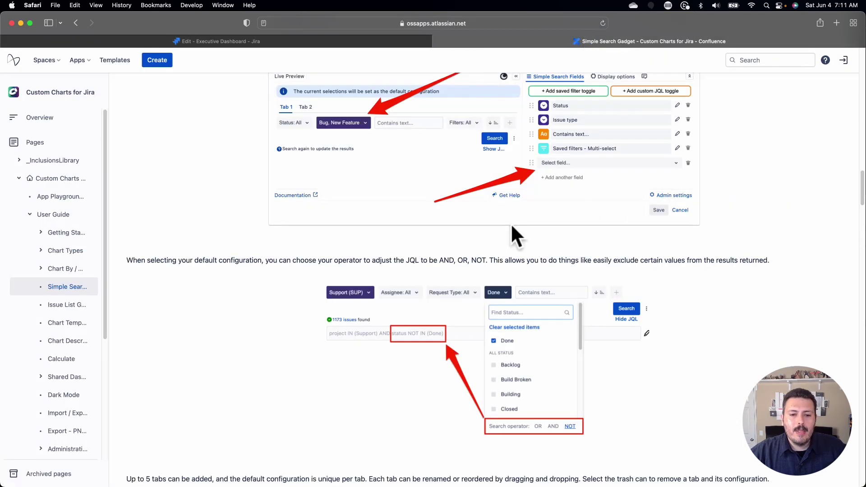
{"action": "scroll", "coordinate": [512, 227], "scroll_direction": "down", "scroll_amount": 5}
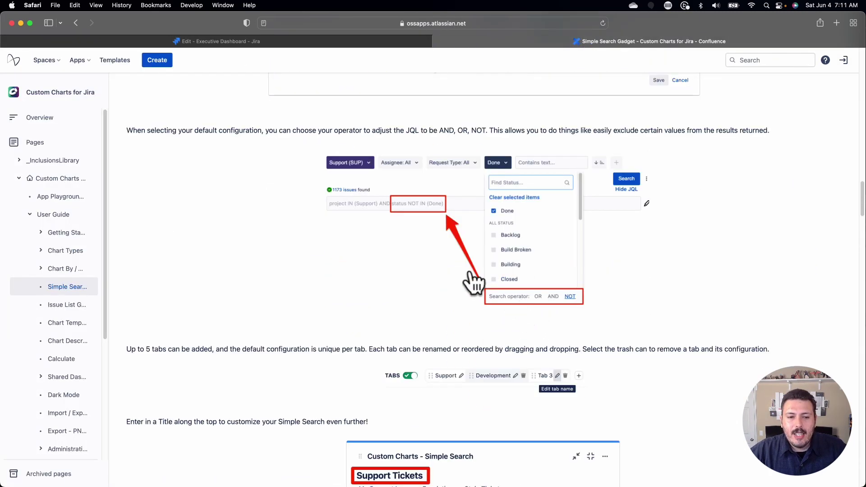
{"action": "scroll", "coordinate": [471, 280], "scroll_direction": "down", "scroll_amount": 12}
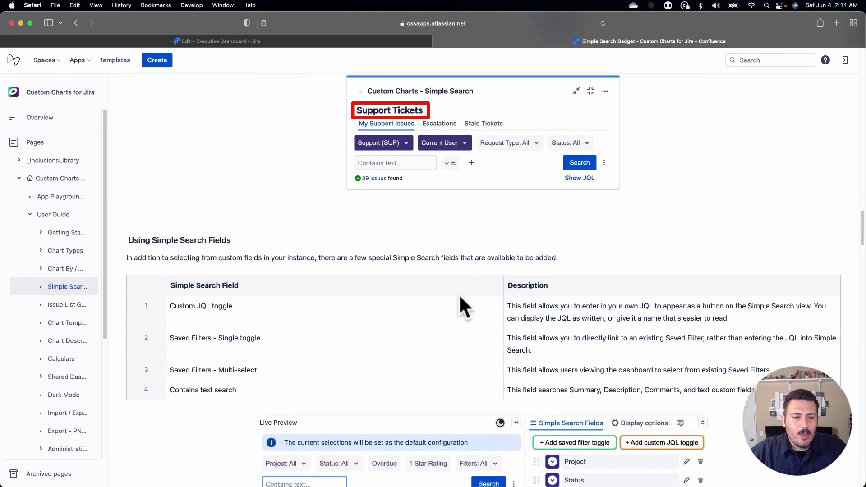
{"action": "scroll", "coordinate": [461, 297], "scroll_direction": "down", "scroll_amount": 18}
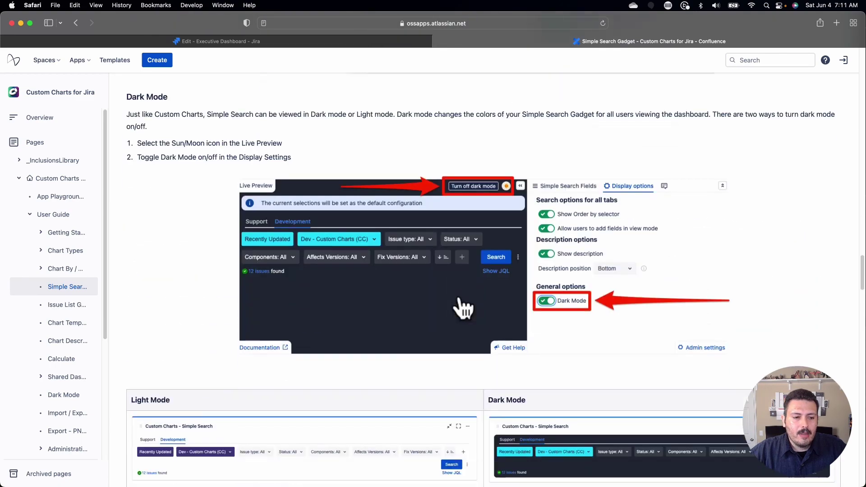
{"action": "scroll", "coordinate": [460, 298], "scroll_direction": "down", "scroll_amount": 20}
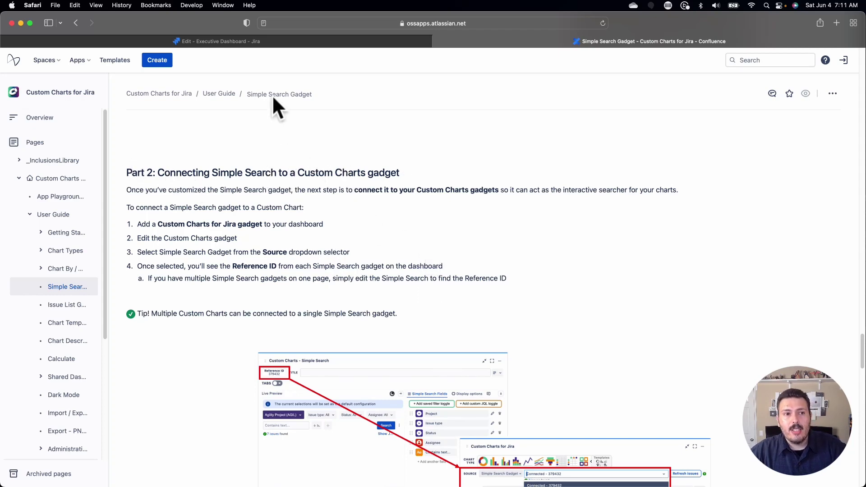
Step: Return to the Executive Dashboard, restore the maximized Simple Search gadget to its normal size, and examine the Issues by Status chart
{"action": "left_click", "coordinate": [284, 38]}
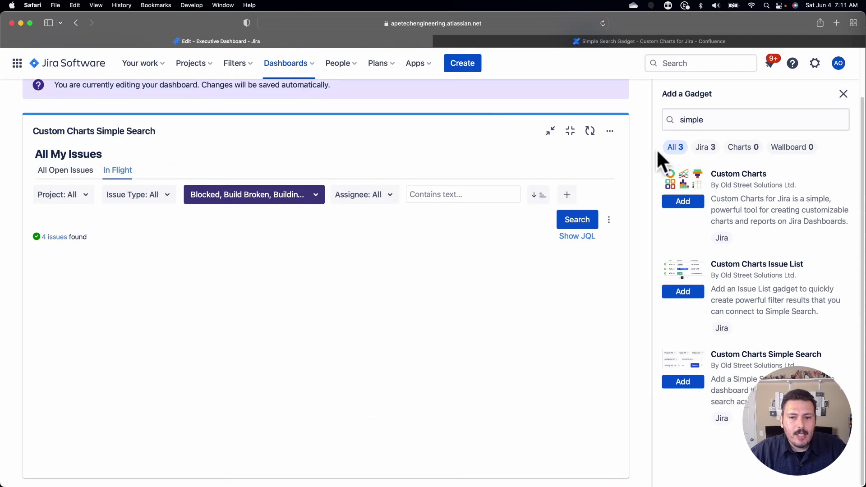
{"action": "left_click", "coordinate": [571, 135]}
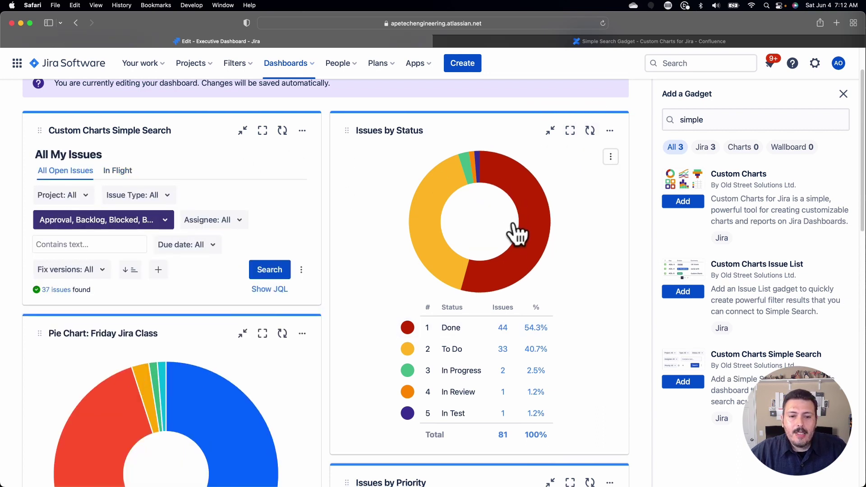
{"action": "scroll", "coordinate": [514, 271], "scroll_direction": "down", "scroll_amount": 1}
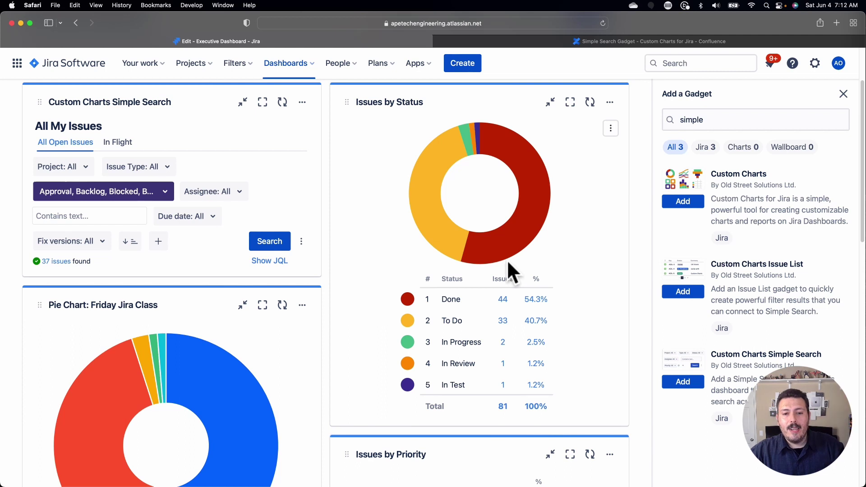
{"action": "scroll", "coordinate": [507, 266], "scroll_direction": "down", "scroll_amount": 1}
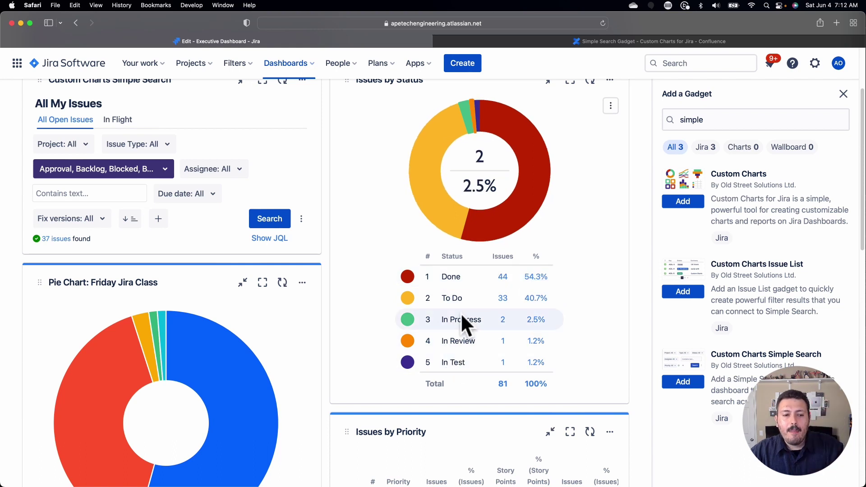
{"action": "scroll", "coordinate": [465, 297], "scroll_direction": "up", "scroll_amount": 1}
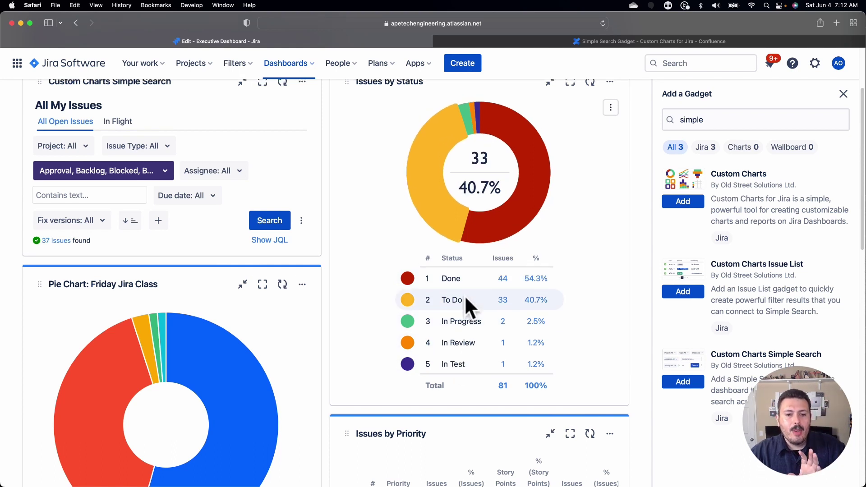
{"action": "scroll", "coordinate": [505, 270], "scroll_direction": "up", "scroll_amount": 2}
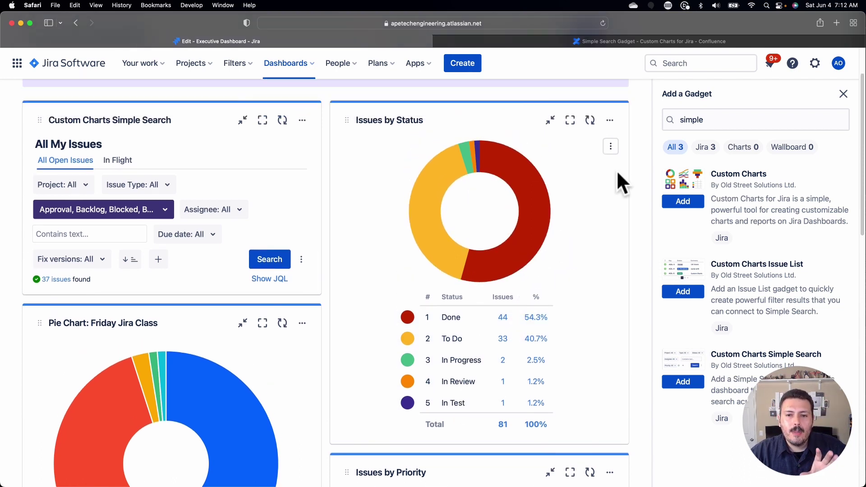
Step: Edit the Issues by Status chart and set its source to the Simple Search Gadget with reference ID BB54A8
{"action": "left_click", "coordinate": [611, 121]}
{"action": "left_click", "coordinate": [512, 185]}
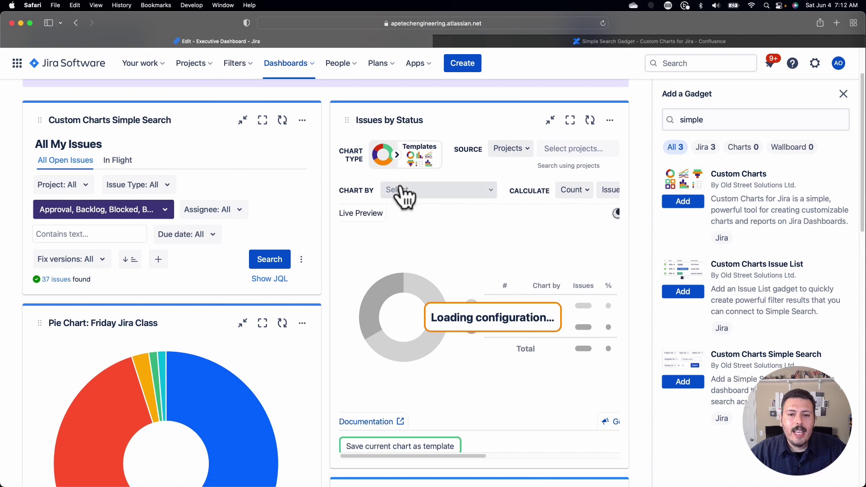
{"action": "left_click", "coordinate": [507, 153]}
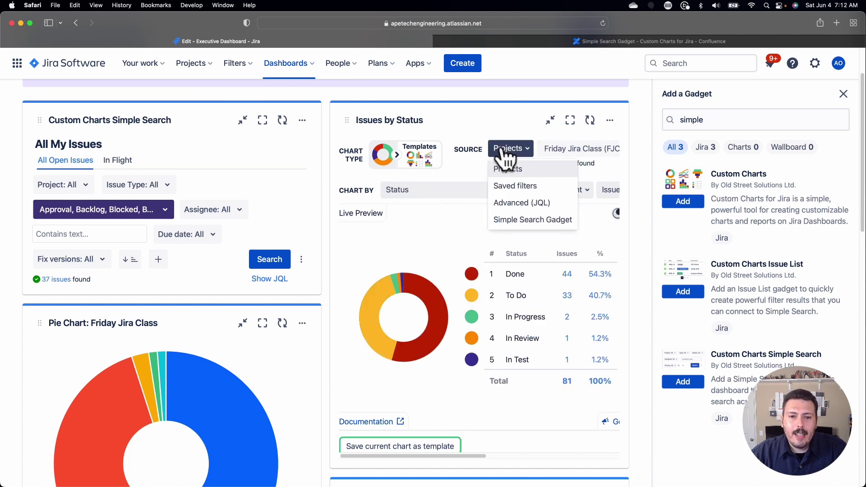
{"action": "left_click", "coordinate": [508, 221]}
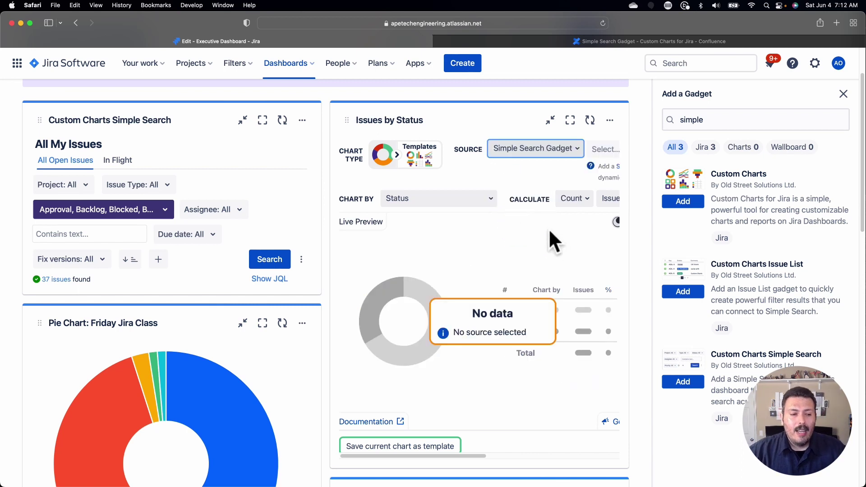
{"action": "left_click", "coordinate": [604, 153]}
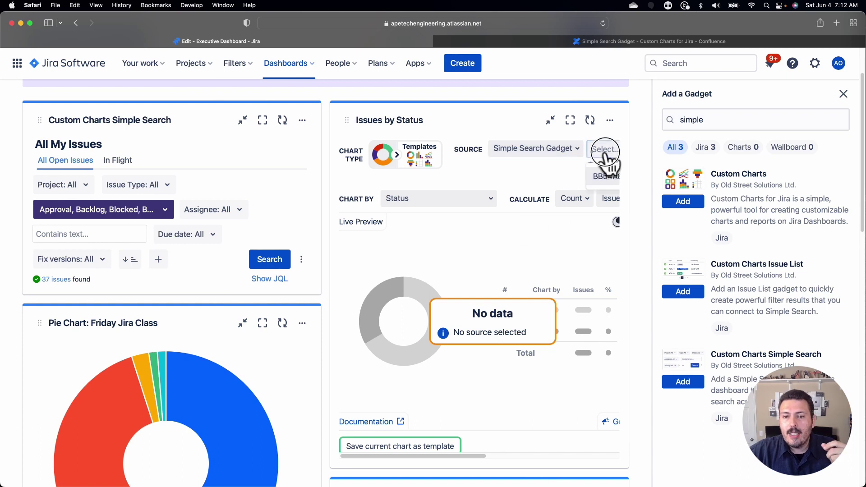
{"action": "left_click", "coordinate": [603, 177]}
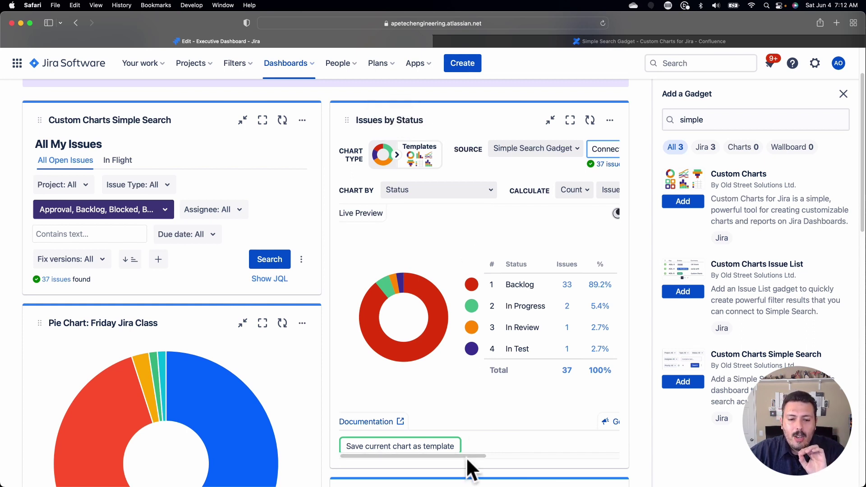
Step: Save the Issues by Status chart configuration and close the Add a Gadget panel
{"action": "left_click_drag", "start_coordinate": [466, 456], "coordinate": [595, 404]}
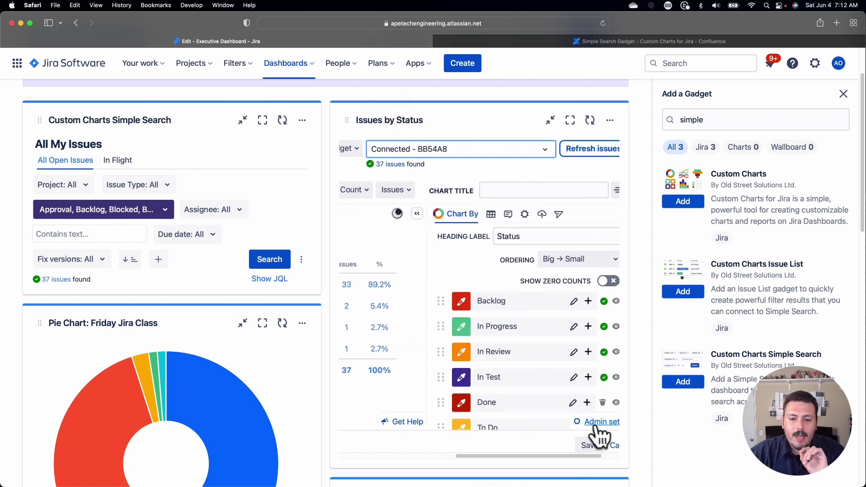
{"action": "left_click", "coordinate": [589, 446]}
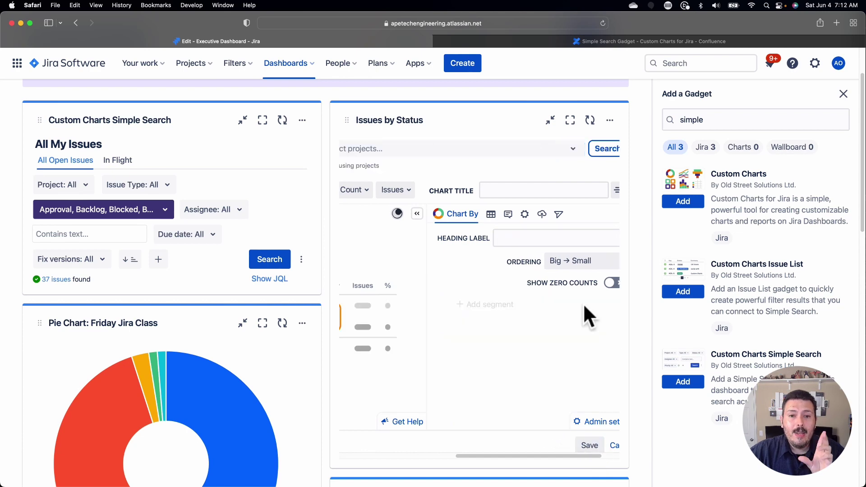
{"action": "left_click", "coordinate": [848, 104]}
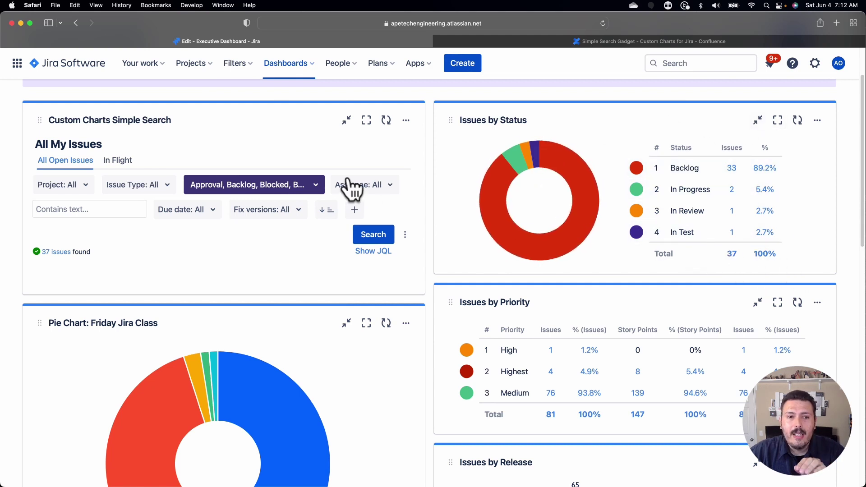
Step: Clear the selected statuses in the All Open Issues tab's Status filter and filter on Done only
{"action": "left_click", "coordinate": [316, 185]}
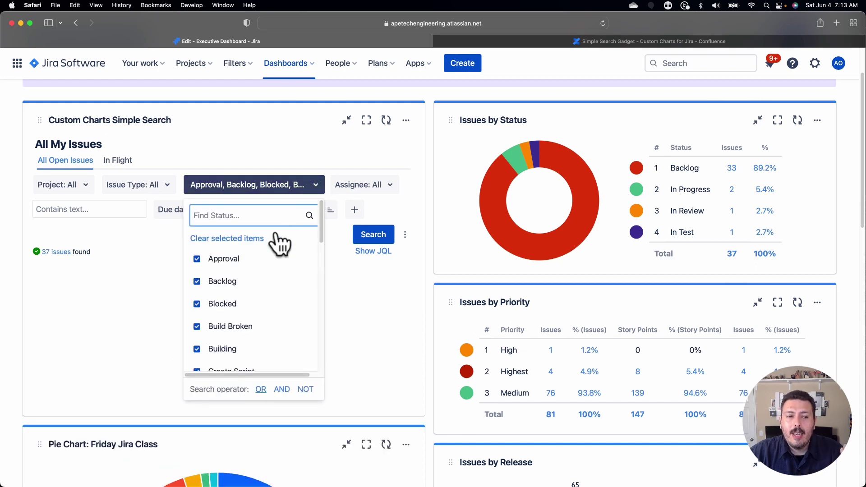
{"action": "left_click", "coordinate": [234, 239]}
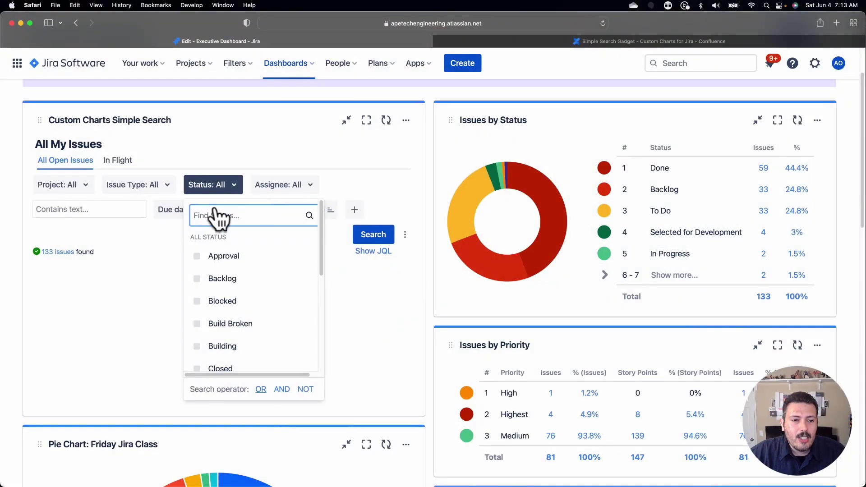
{"action": "scroll", "coordinate": [212, 307], "scroll_direction": "down", "scroll_amount": 5}
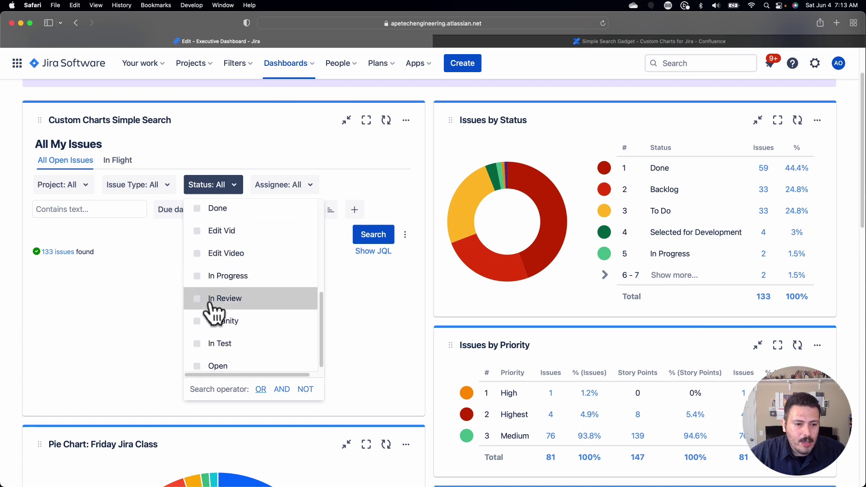
{"action": "scroll", "coordinate": [212, 323], "scroll_direction": "up", "scroll_amount": 1}
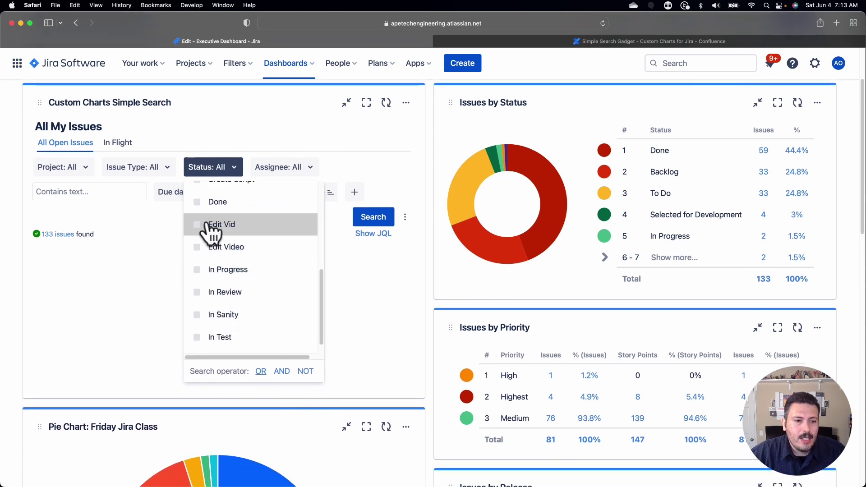
{"action": "left_click", "coordinate": [200, 207]}
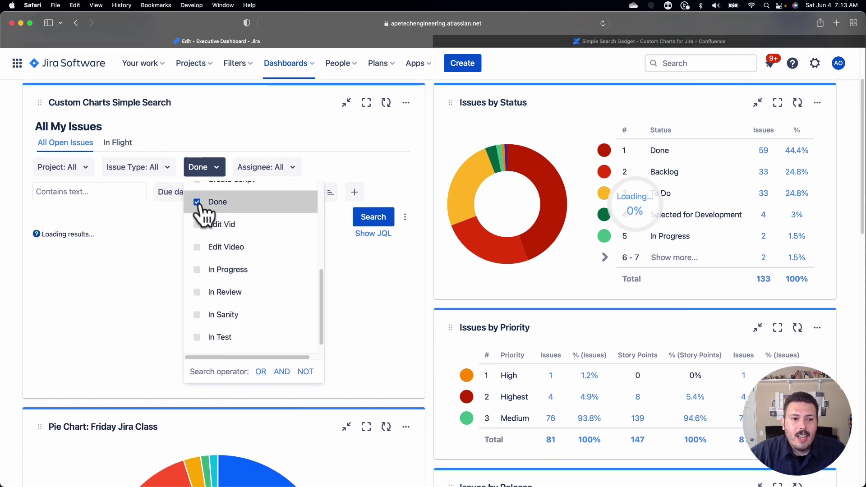